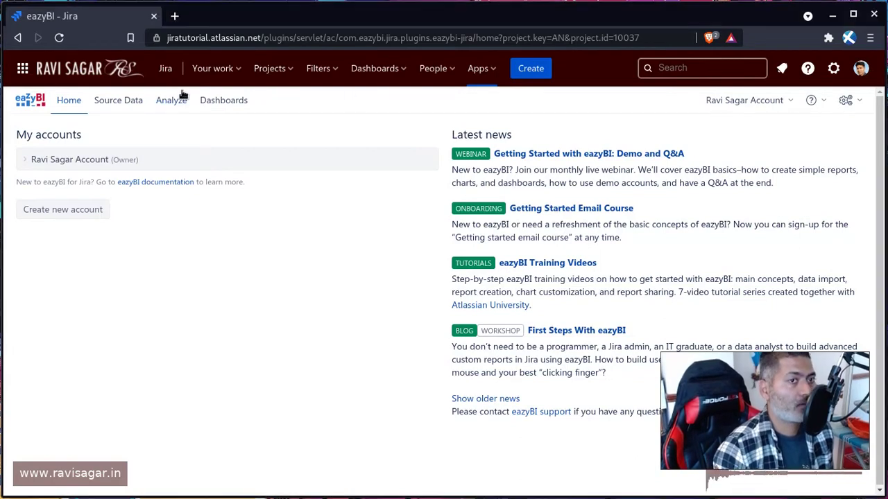
# From the Source Data page, open the Jira source application's import options for editing.
pyautogui.click(131, 99)
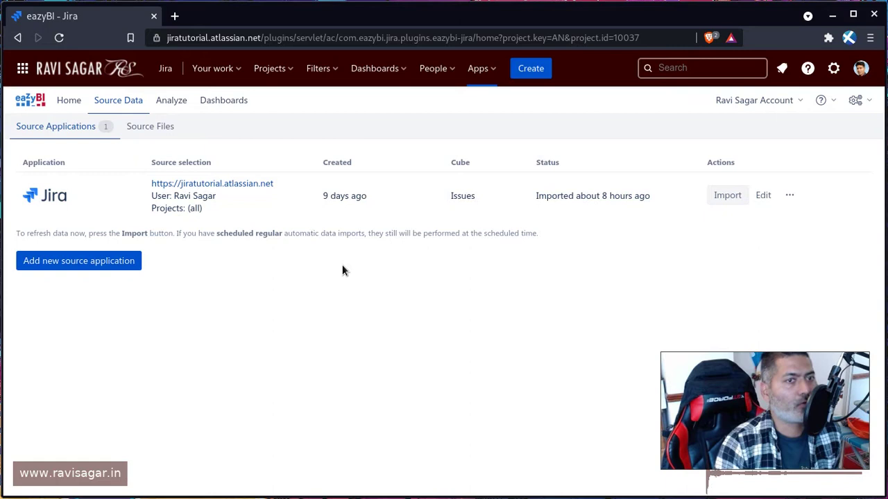
pyautogui.click(764, 196)
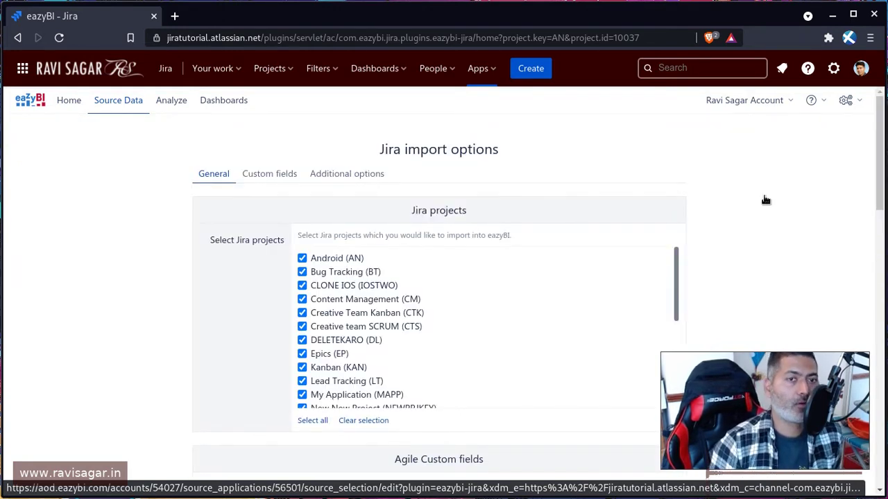
# Enable the Flagged, Rank and Story point estimate agile custom fields for import.
pyautogui.scroll(-3, 760, 200)
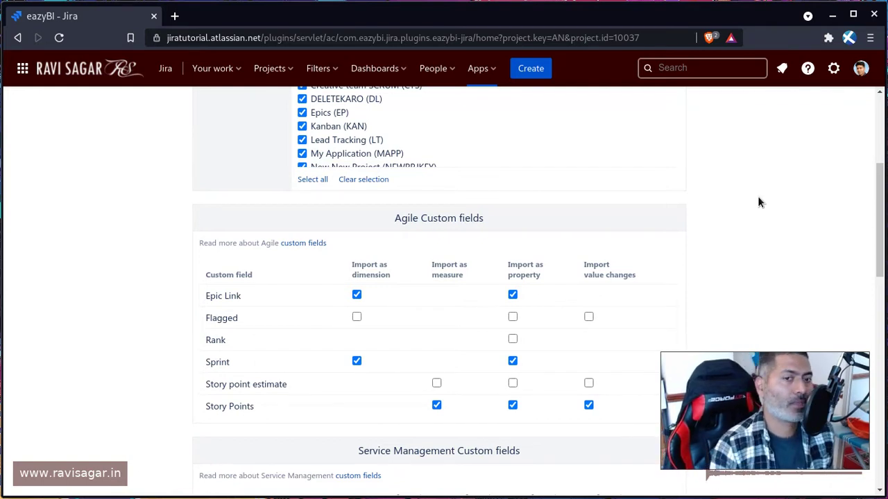
pyautogui.click(217, 321)
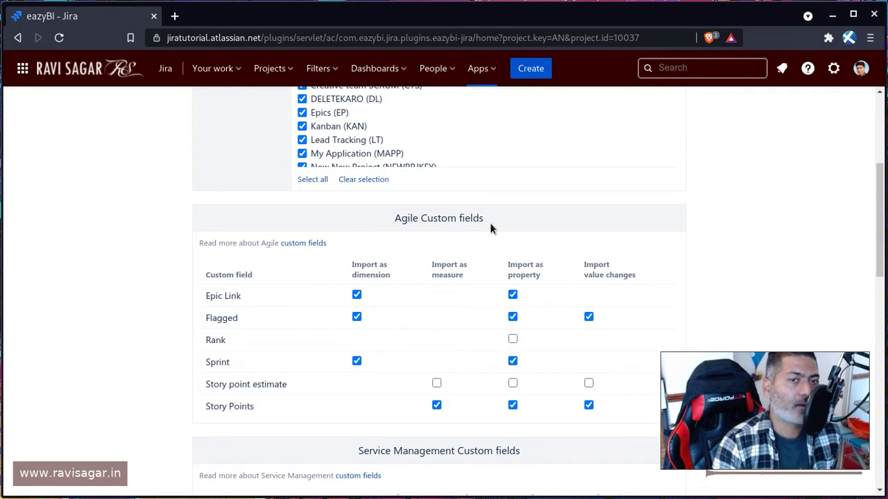
pyautogui.scroll(3, 496, 238)
pyautogui.scroll(-1, 181, 181)
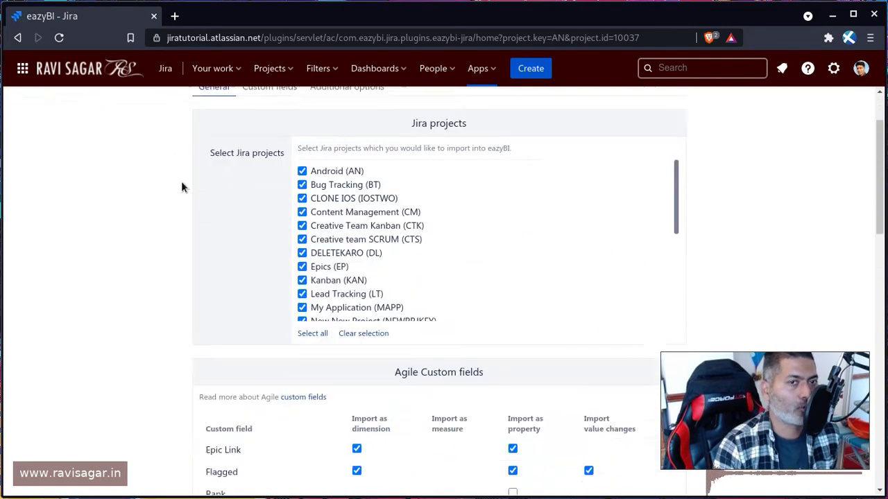
pyautogui.scroll(-2, 181, 181)
pyautogui.scroll(-2, 195, 208)
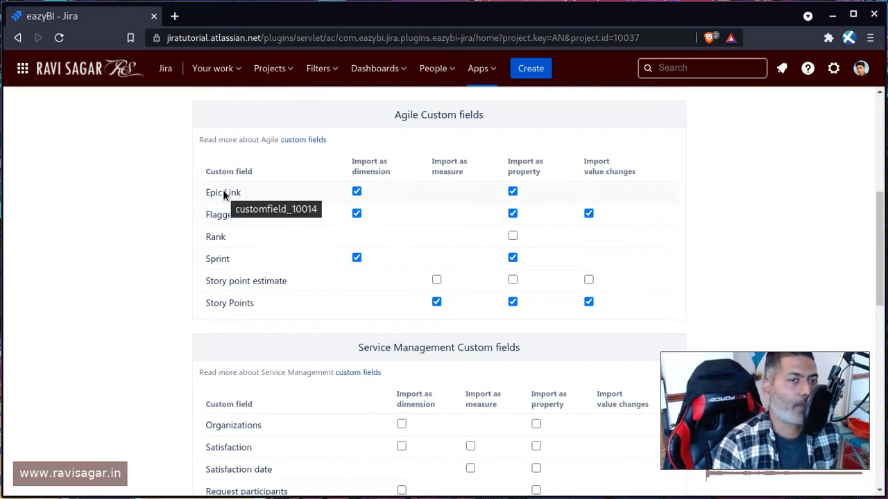
pyautogui.click(216, 239)
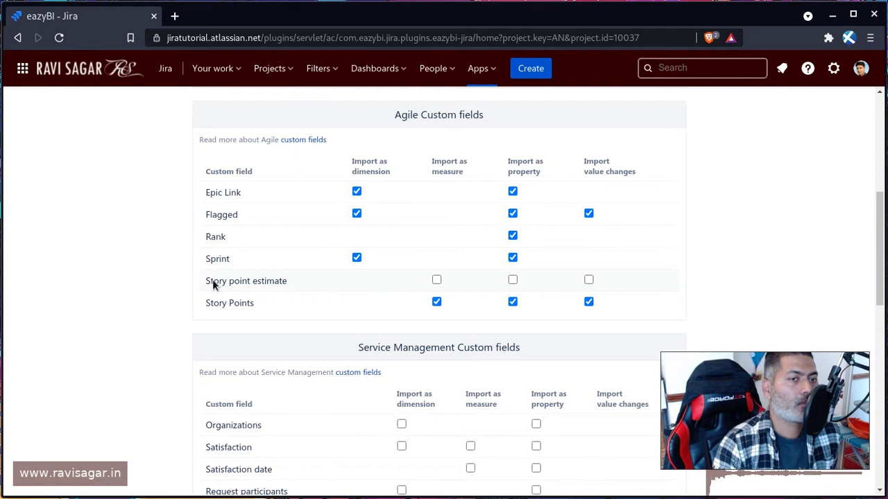
pyautogui.click(212, 283)
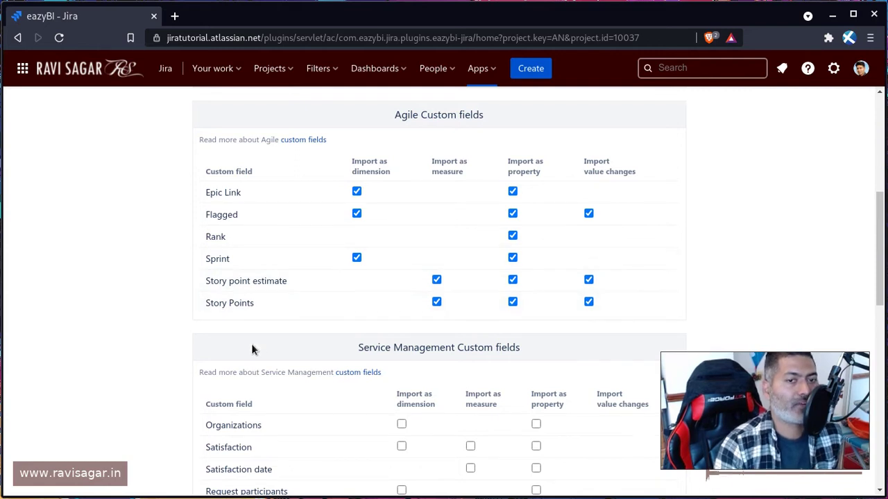
# Import Organizations, Satisfaction, Satisfaction date, Request participants and Request Type service management fields.
pyautogui.scroll(-3, 252, 349)
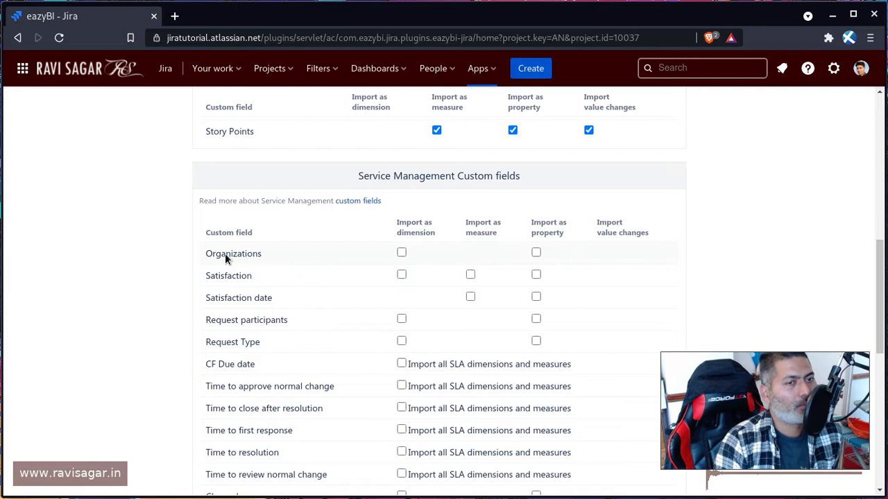
pyautogui.click(225, 253)
pyautogui.click(224, 284)
pyautogui.click(226, 300)
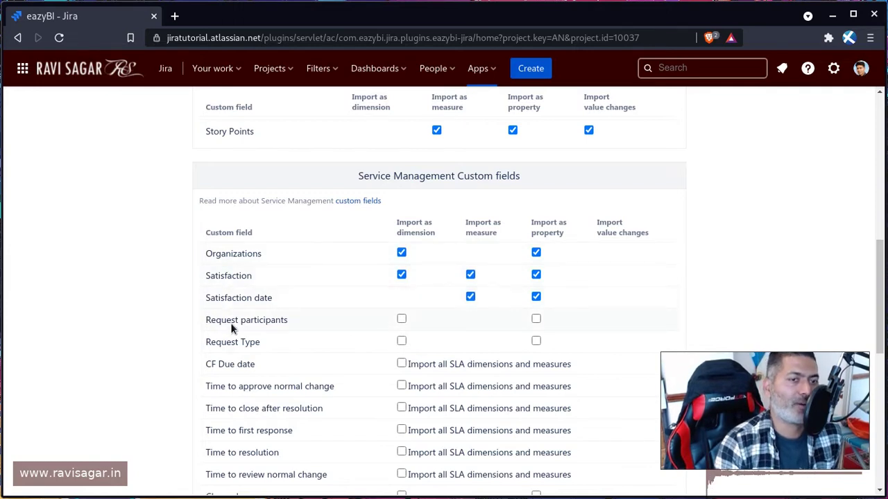
pyautogui.click(233, 321)
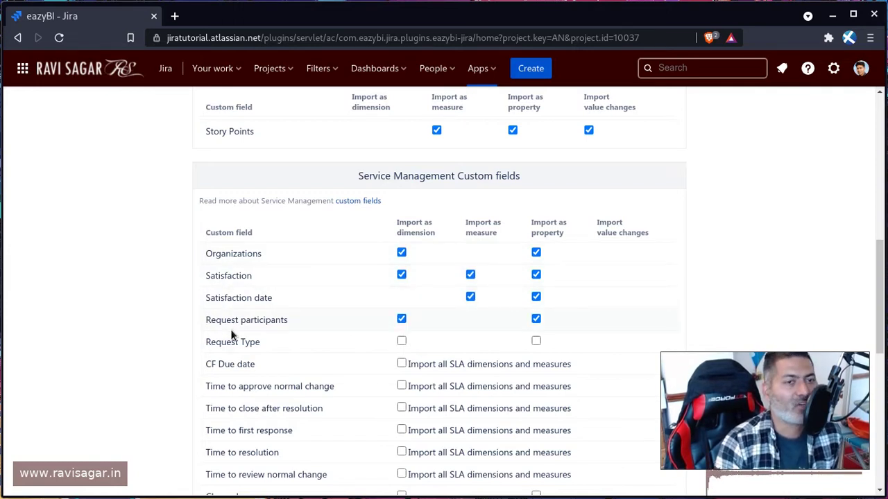
pyautogui.click(233, 342)
# Import all SLA data for CF Due date and the approve, close, response, resolution, review SLAs, plus Channel.
pyautogui.click(231, 367)
pyautogui.scroll(-2, 229, 366)
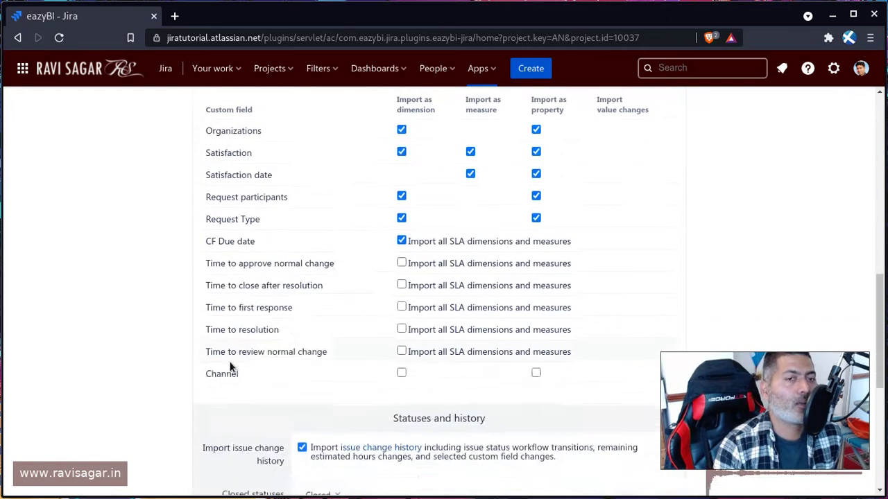
pyautogui.click(225, 250)
pyautogui.click(225, 270)
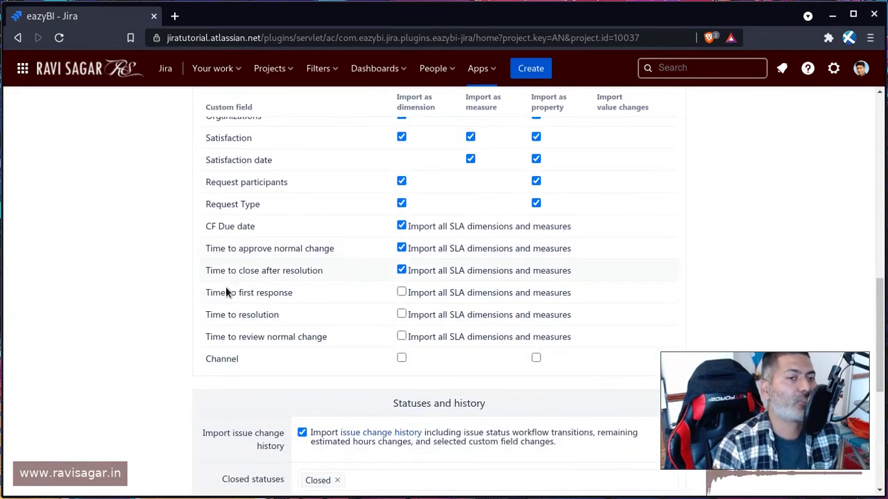
pyautogui.click(225, 293)
pyautogui.click(225, 316)
pyautogui.click(225, 334)
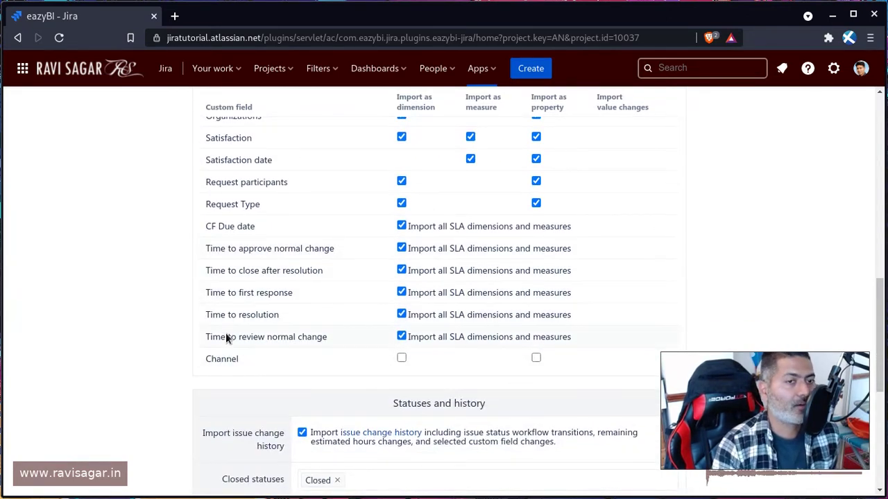
pyautogui.click(224, 358)
pyautogui.scroll(3, 224, 358)
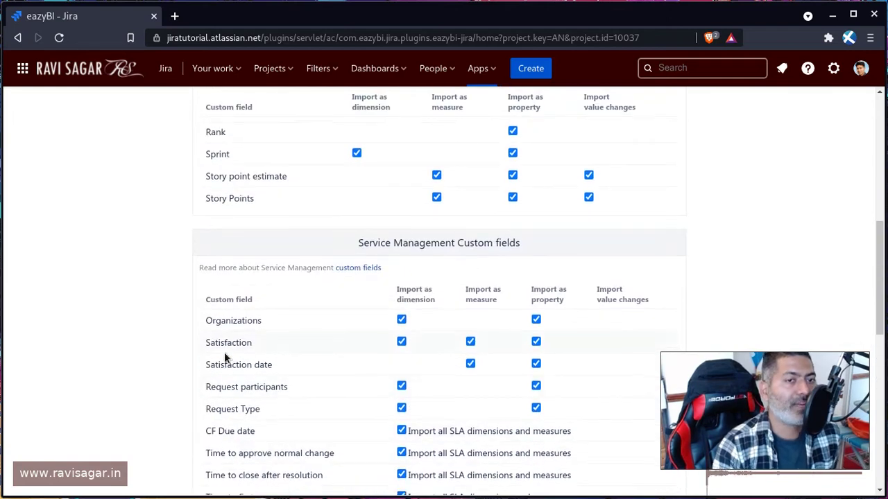
pyautogui.scroll(-2, 224, 352)
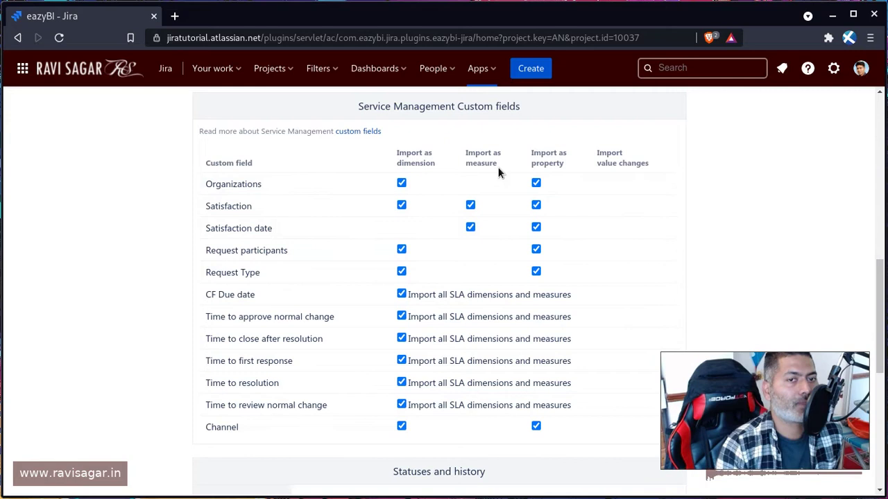
pyautogui.scroll(-3, 472, 236)
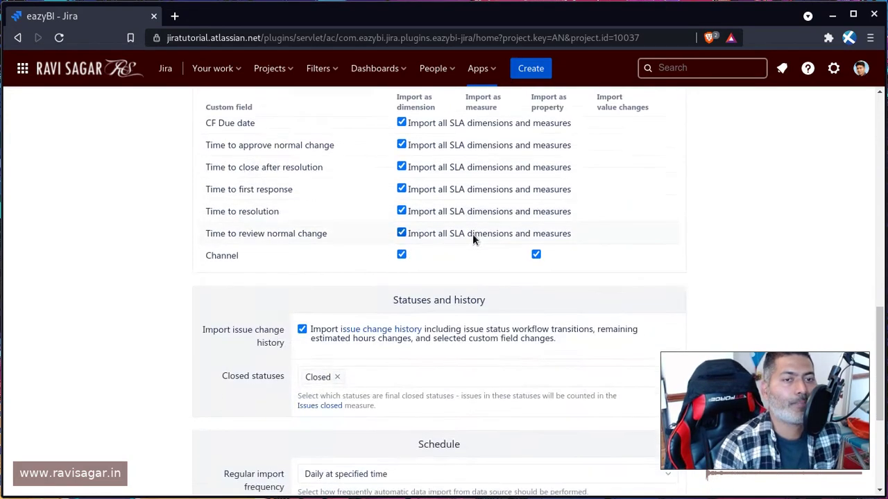
# Show the general custom field settings and import People field (NGRP) as dimension and property.
pyautogui.scroll(4, 150, 305)
pyautogui.scroll(3, 263, 268)
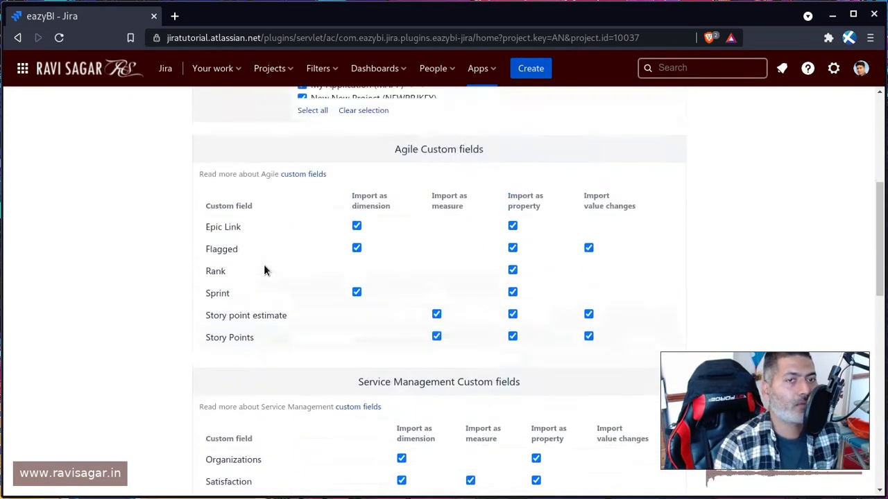
pyautogui.scroll(3, 263, 268)
pyautogui.scroll(2, 264, 267)
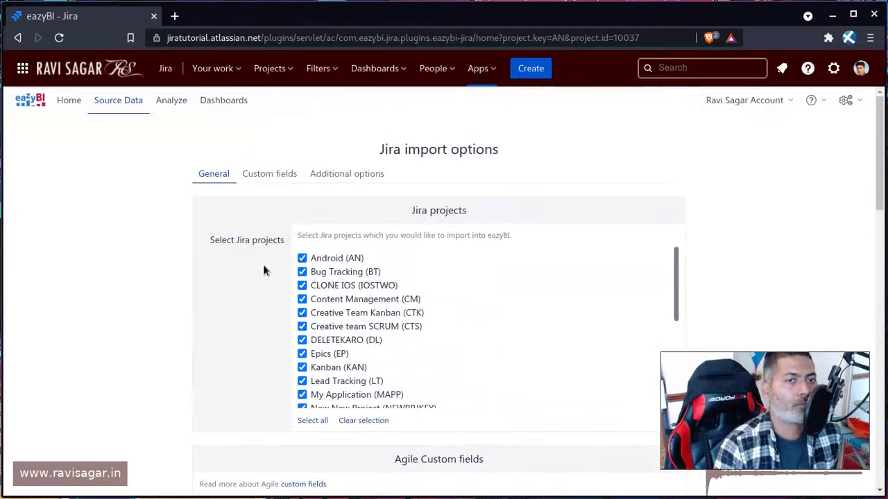
pyautogui.click(273, 175)
pyautogui.scroll(-2, 273, 180)
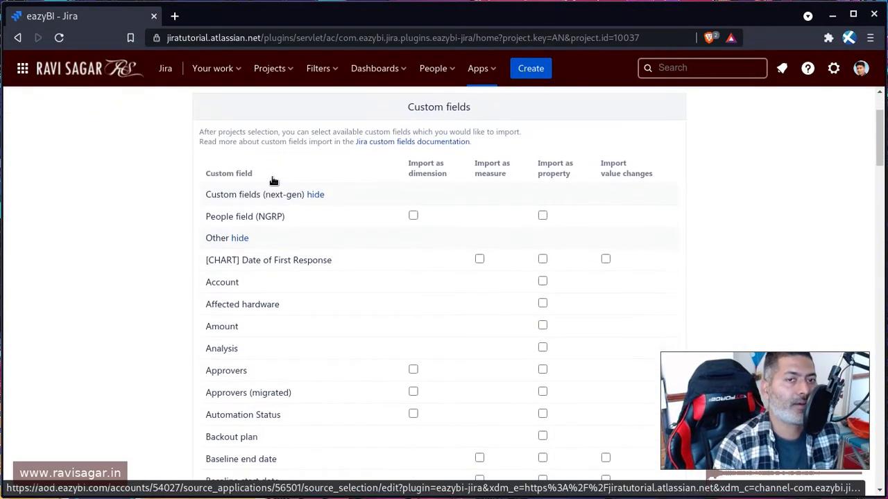
pyautogui.click(225, 217)
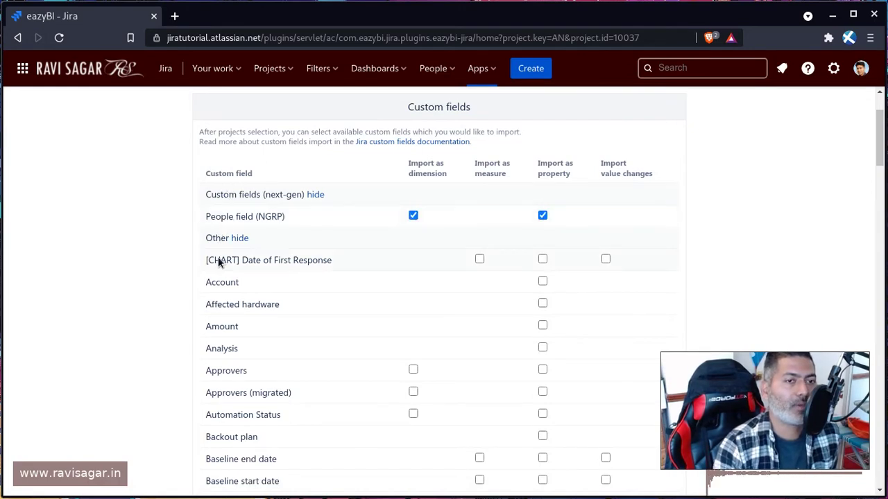
# Import [CHART] Date of First Response, Account, Affected hardware, Amount, Analysis, Approvers and Approvers (migrated).
pyautogui.click(254, 259)
pyautogui.click(227, 282)
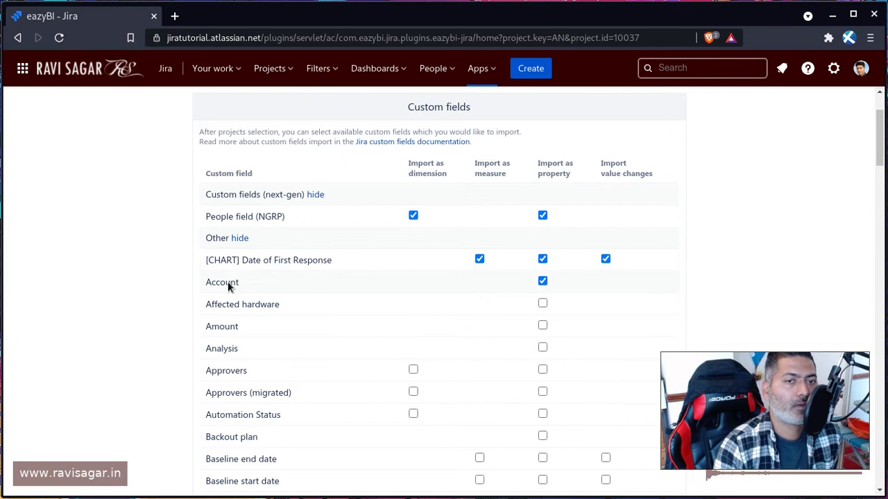
pyautogui.click(224, 307)
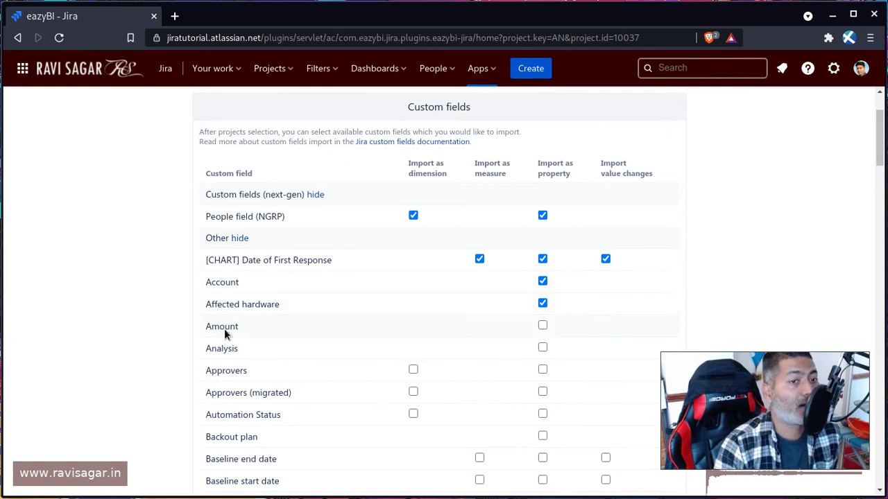
pyautogui.click(224, 326)
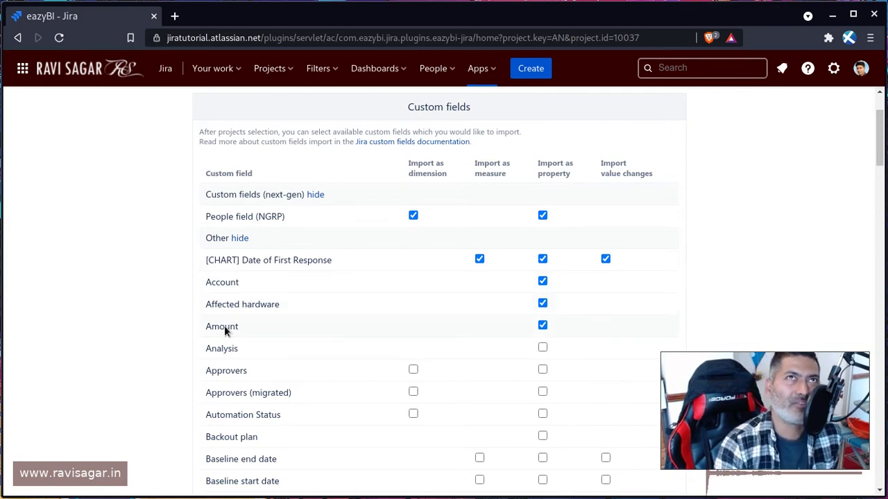
pyautogui.click(224, 350)
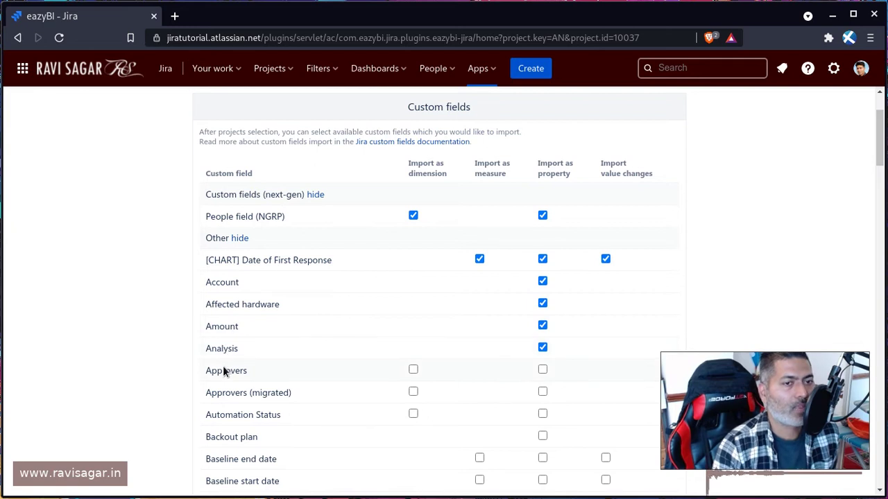
pyautogui.click(221, 372)
pyautogui.click(222, 396)
pyautogui.scroll(-2, 221, 396)
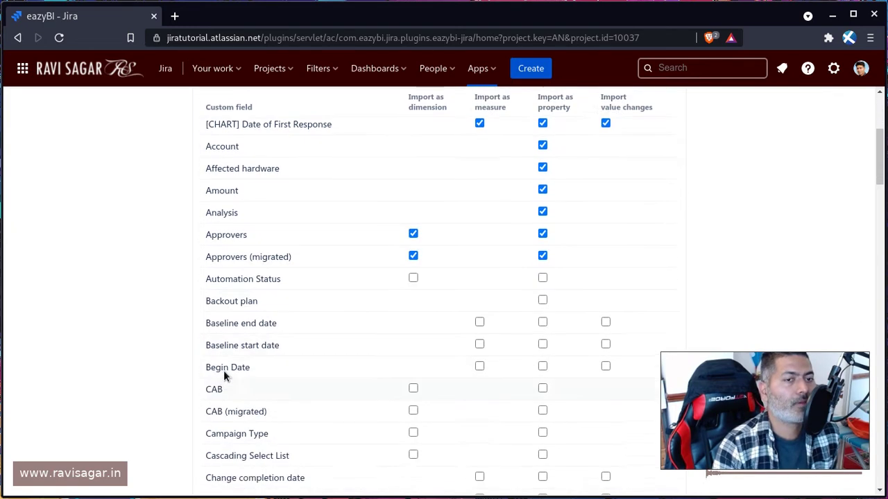
# Import Automation Status, Backout plan, Baseline end/start dates, Begin Date, CAB and CAB (migrated).
pyautogui.click(226, 277)
pyautogui.click(227, 299)
pyautogui.click(227, 321)
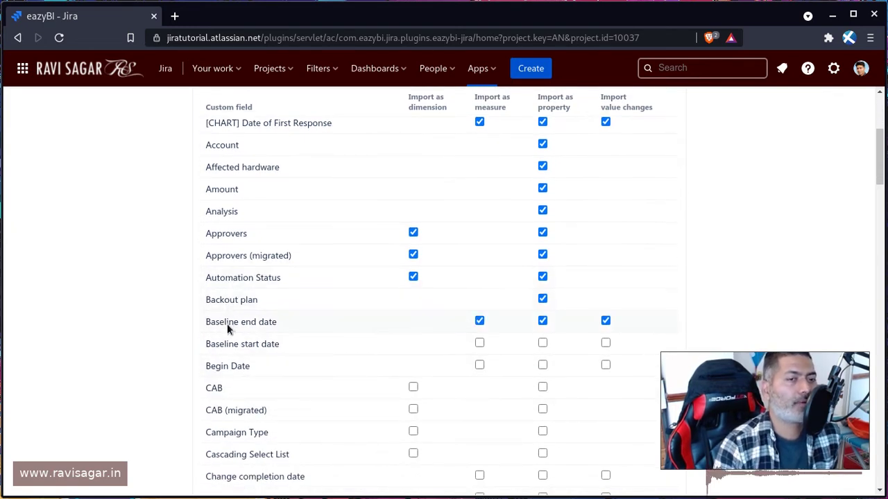
pyautogui.click(226, 344)
pyautogui.click(224, 366)
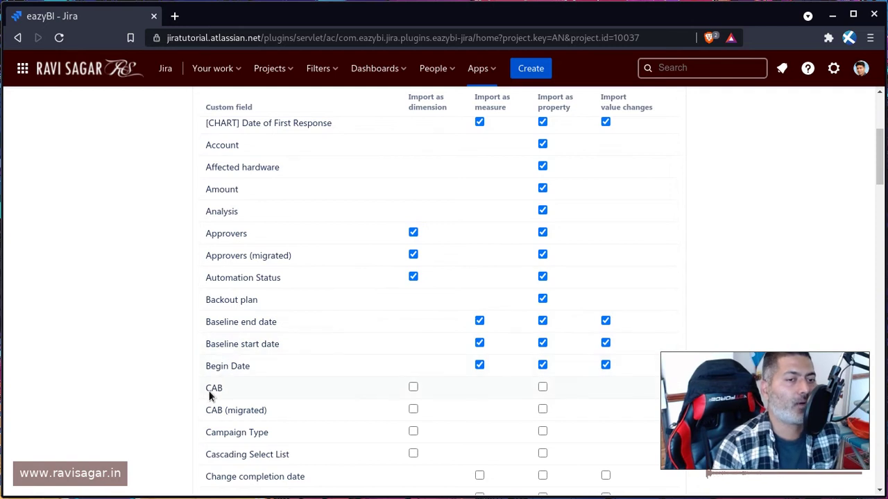
pyautogui.click(212, 391)
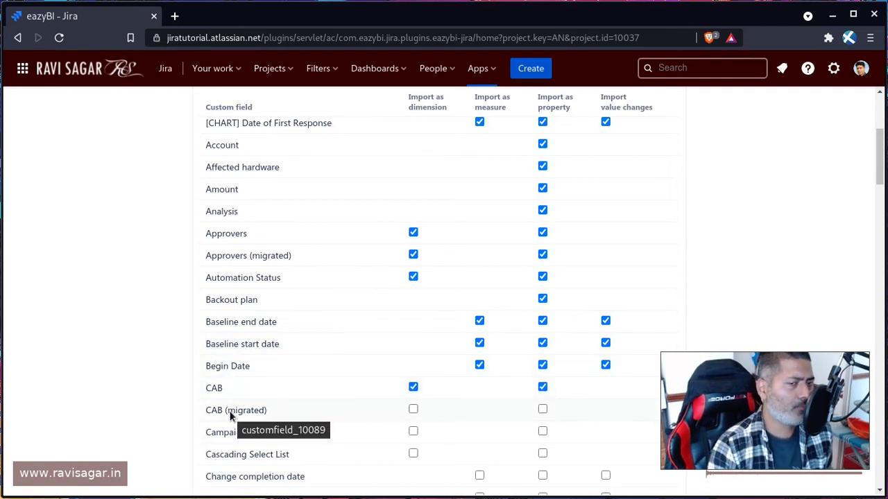
pyautogui.click(231, 410)
pyautogui.scroll(-2, 222, 361)
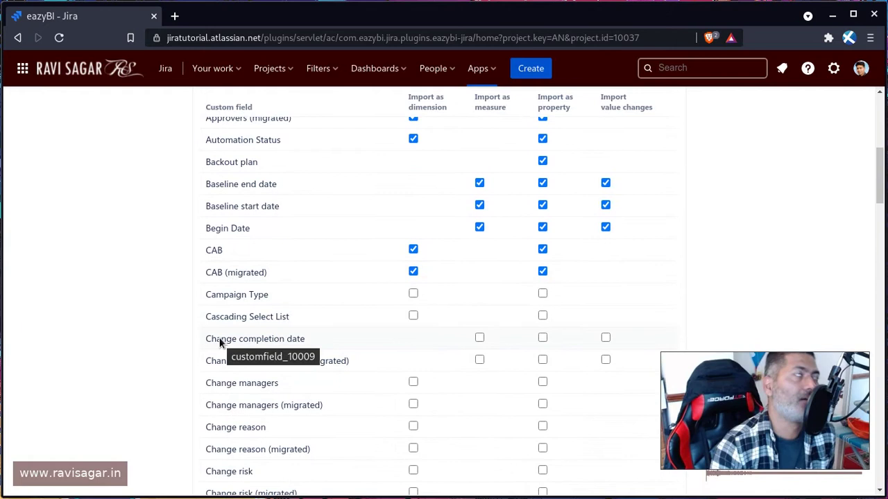
# Import Cascading Select List, Campaign Type, Change completion date, Change managers (both incl. migrated) and Change reason.
pyautogui.click(242, 316)
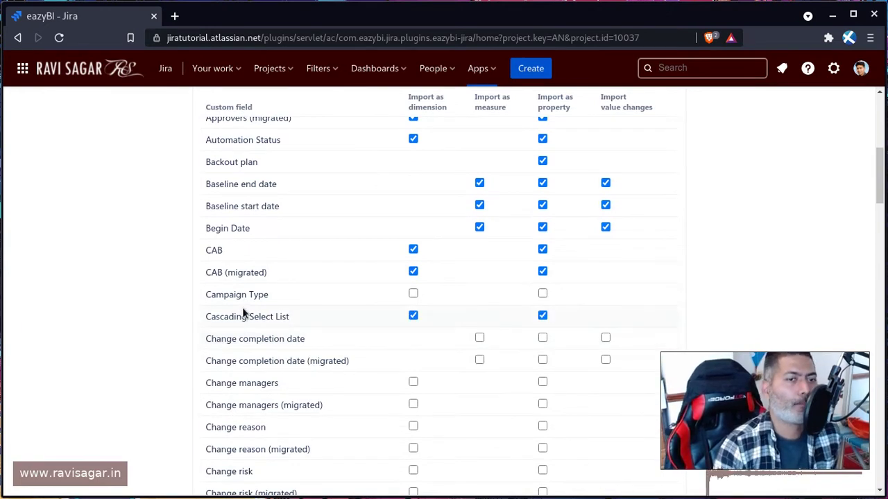
pyautogui.click(242, 294)
pyautogui.click(243, 338)
pyautogui.click(241, 359)
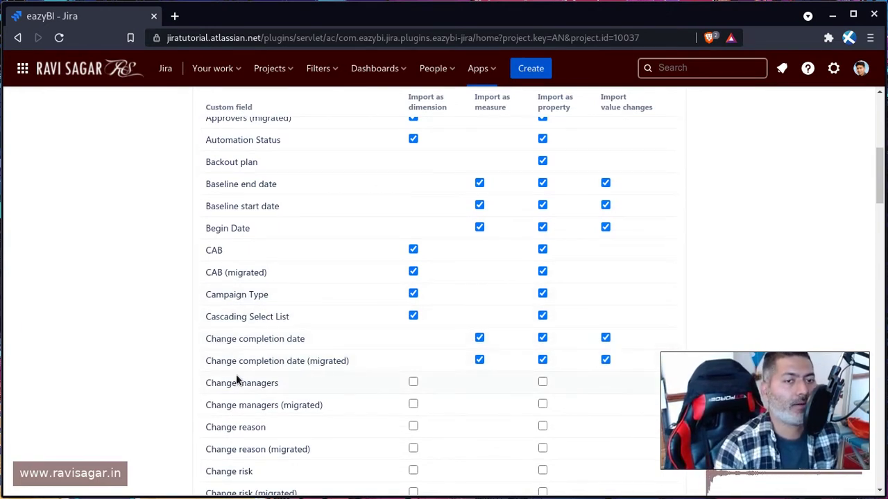
pyautogui.click(235, 386)
pyautogui.click(234, 406)
pyautogui.click(234, 429)
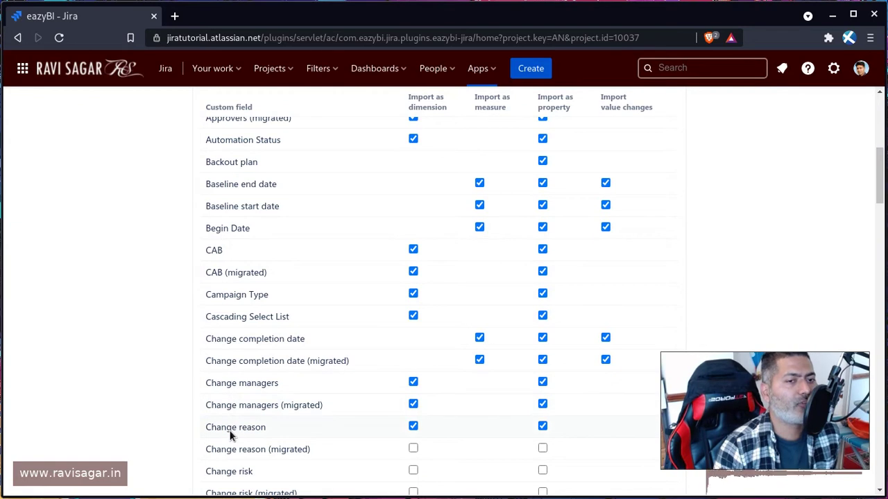
pyautogui.scroll(-2, 245, 354)
# Import Change reason (migrated), Change risk, Change risk (migrated) and Change start date.
pyautogui.click(239, 313)
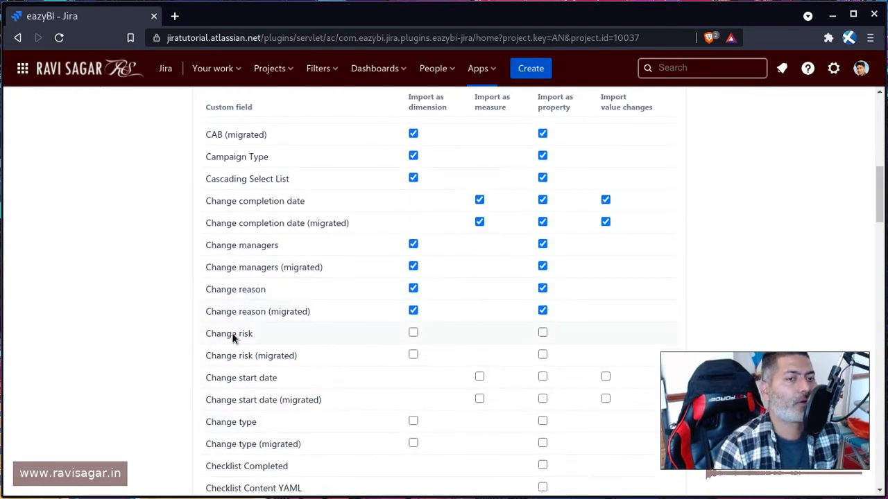
pyautogui.click(232, 333)
pyautogui.click(233, 356)
pyautogui.click(231, 383)
pyautogui.scroll(4, 236, 378)
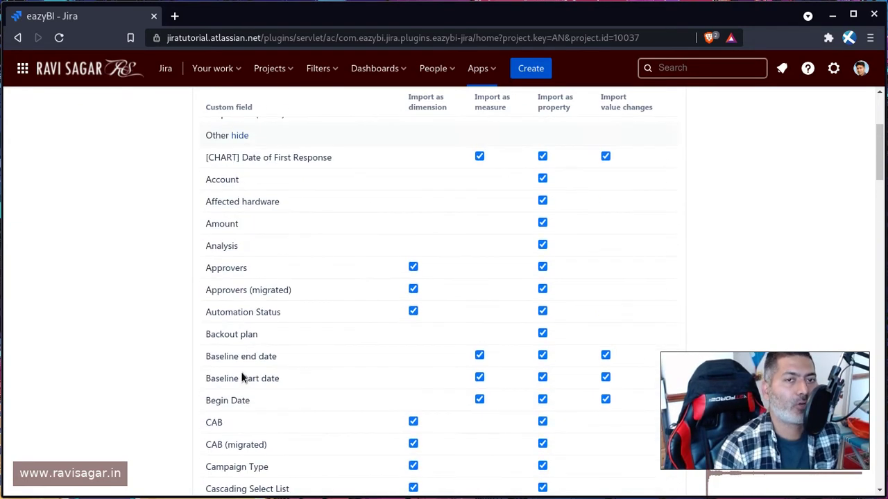
pyautogui.scroll(-2, 242, 375)
pyautogui.scroll(-3, 242, 378)
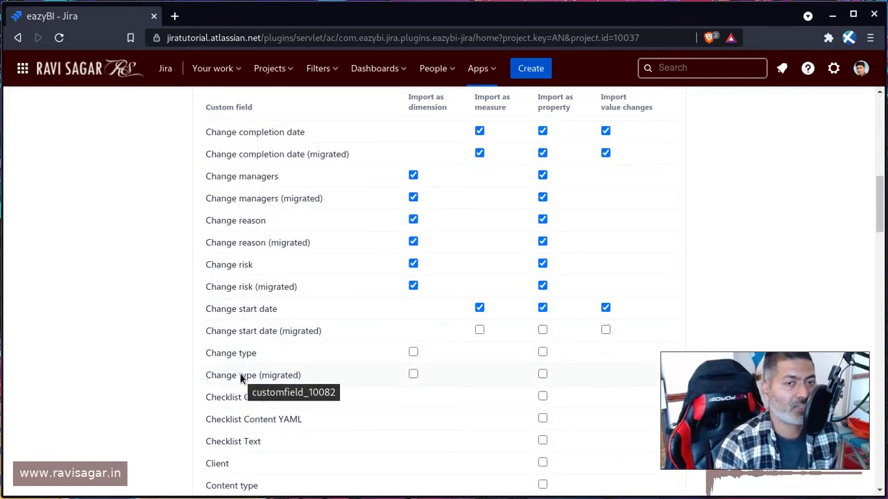
# Import Change start date (migrated), Change type (incl. migrated), Checklist Completed, Checklist Content YAML and Checklist Text.
pyautogui.click(258, 334)
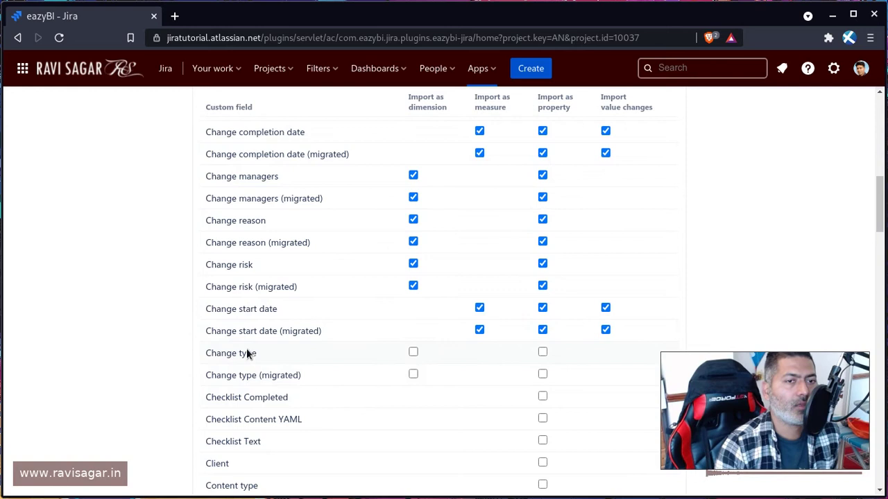
pyautogui.click(246, 353)
pyautogui.click(240, 375)
pyautogui.click(237, 397)
pyautogui.click(229, 424)
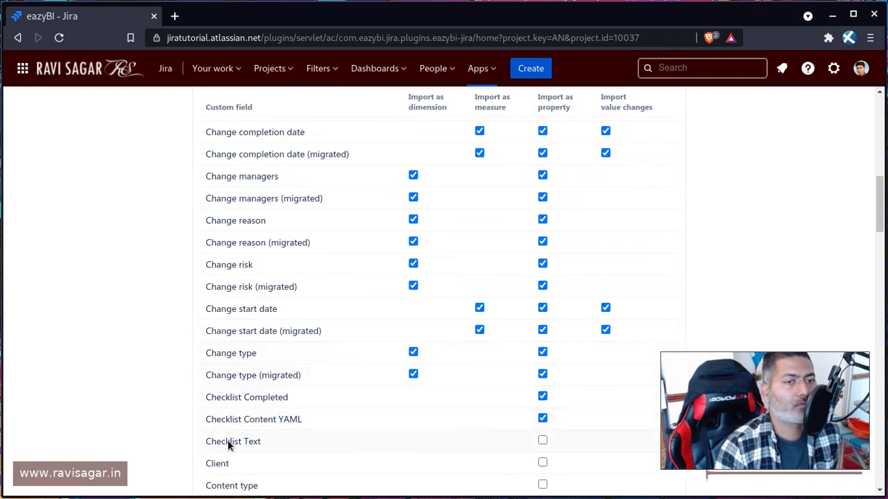
pyautogui.click(227, 440)
pyautogui.click(227, 421)
# Save the updated Jira import options at the bottom of the page.
pyautogui.scroll(-2, 228, 421)
pyautogui.scroll(-3, 227, 421)
pyautogui.scroll(-4, 228, 420)
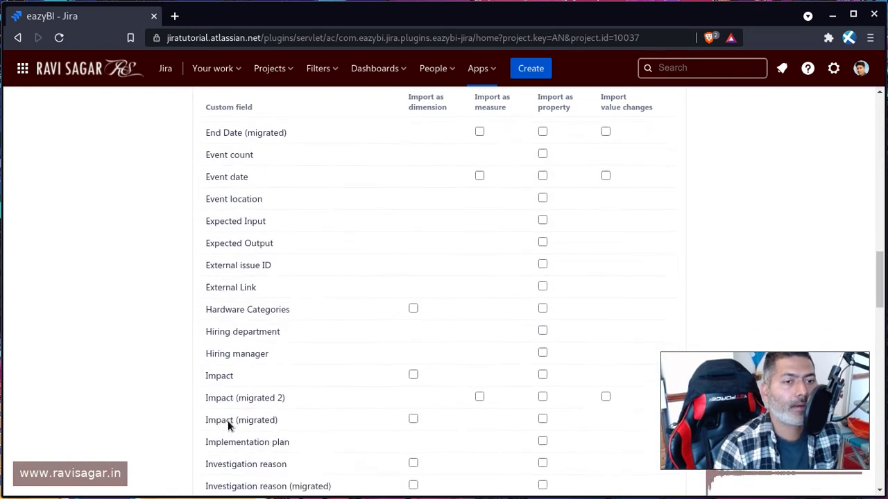
pyautogui.scroll(-4, 227, 420)
pyautogui.scroll(-5, 227, 420)
pyautogui.scroll(-3, 227, 420)
pyautogui.scroll(-4, 228, 420)
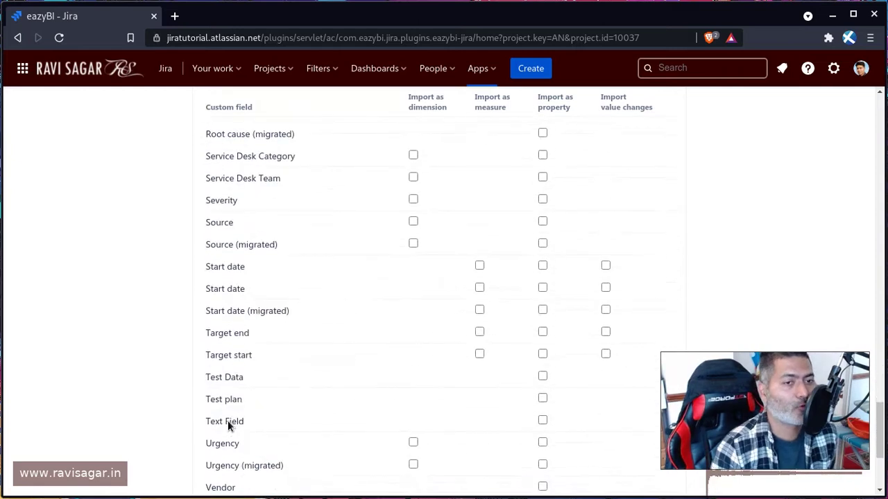
pyautogui.scroll(-3, 227, 420)
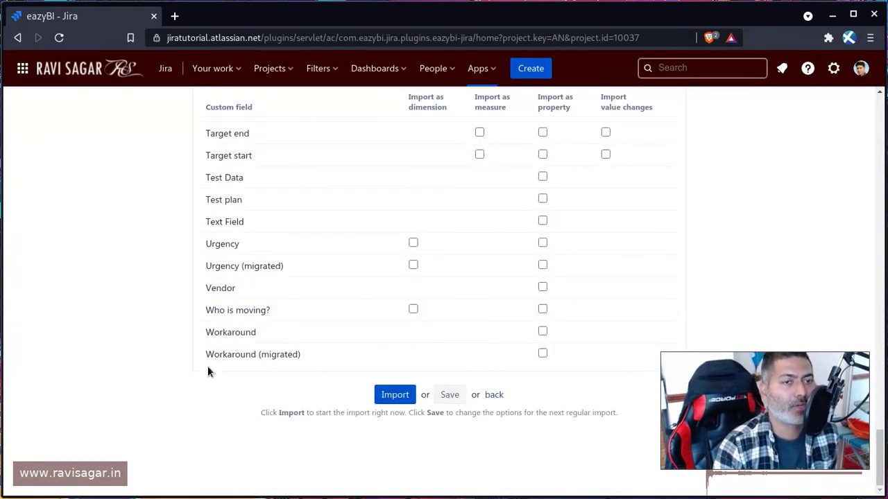
pyautogui.scroll(3, 222, 291)
pyautogui.scroll(1, 222, 294)
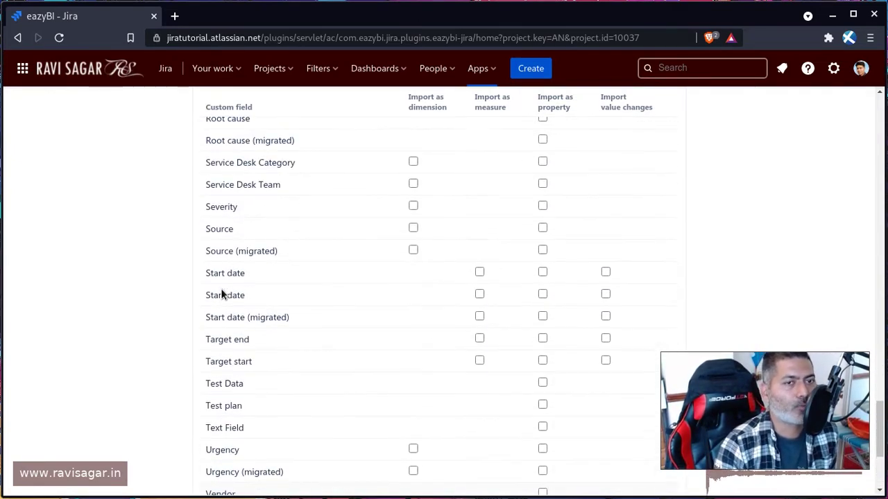
pyautogui.scroll(-2, 222, 294)
pyautogui.scroll(-2, 220, 292)
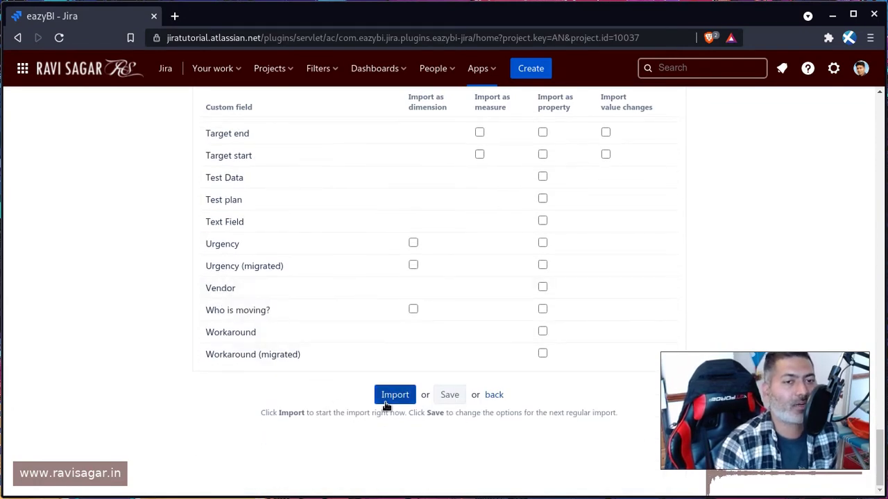
pyautogui.click(451, 395)
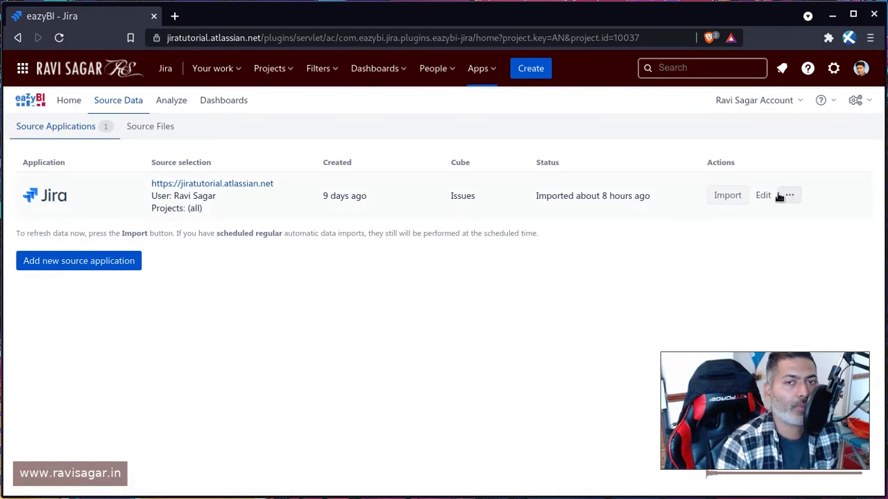
# Queue a new import of the Jira source data from the Source Applications list.
pyautogui.click(737, 198)
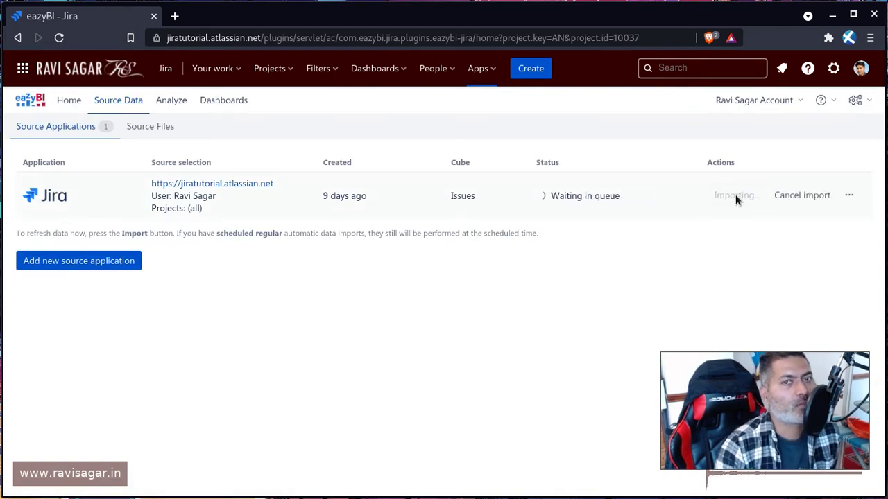